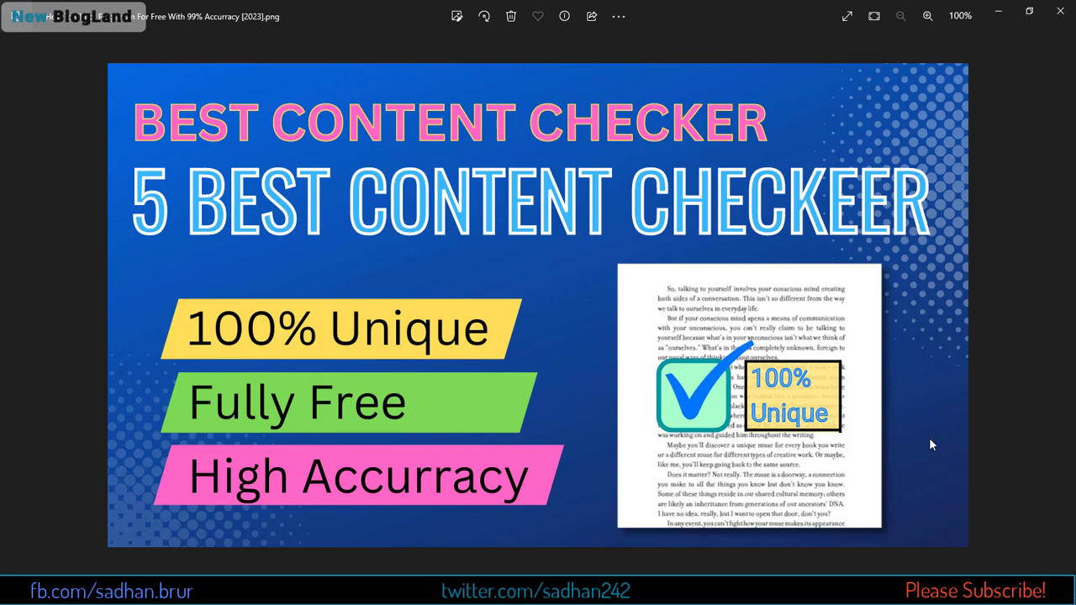
# - Leave the full-screen checker thumbnail in Photos and bring the WordPad boils article to the front
pyautogui.hotkey('alt', 'Tab')
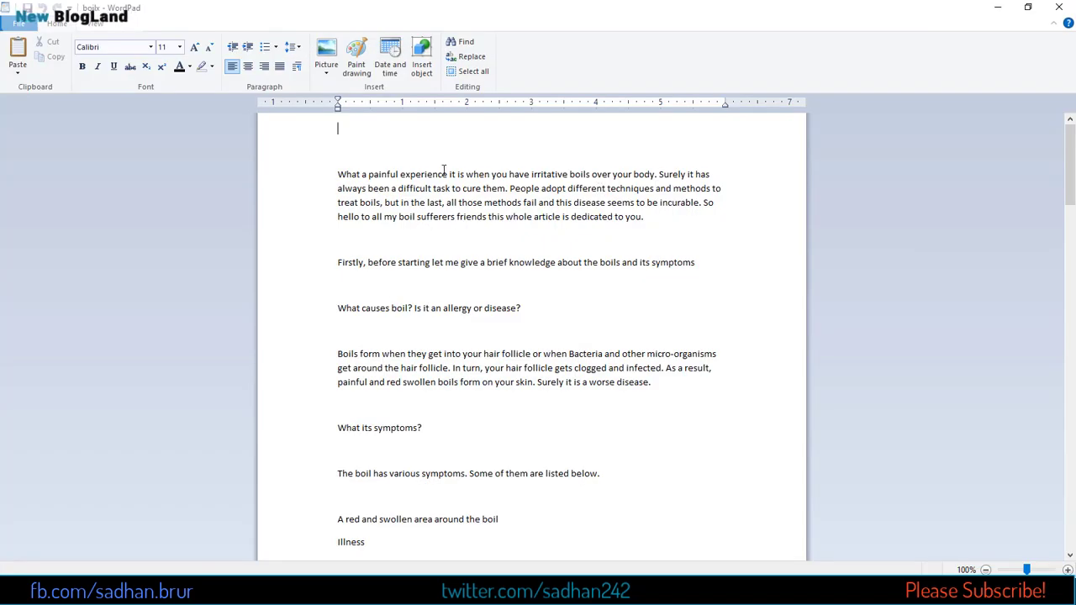
# - Select the boils article from its first paragraph down to the Conclusion and copy it
pyautogui.click(332, 177)
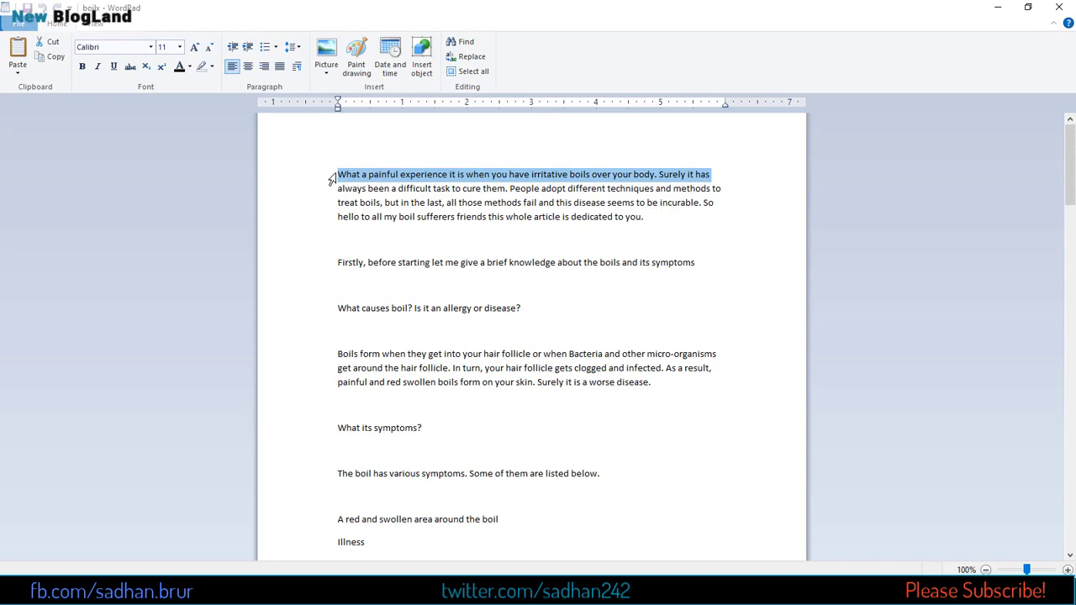
pyautogui.click(349, 136)
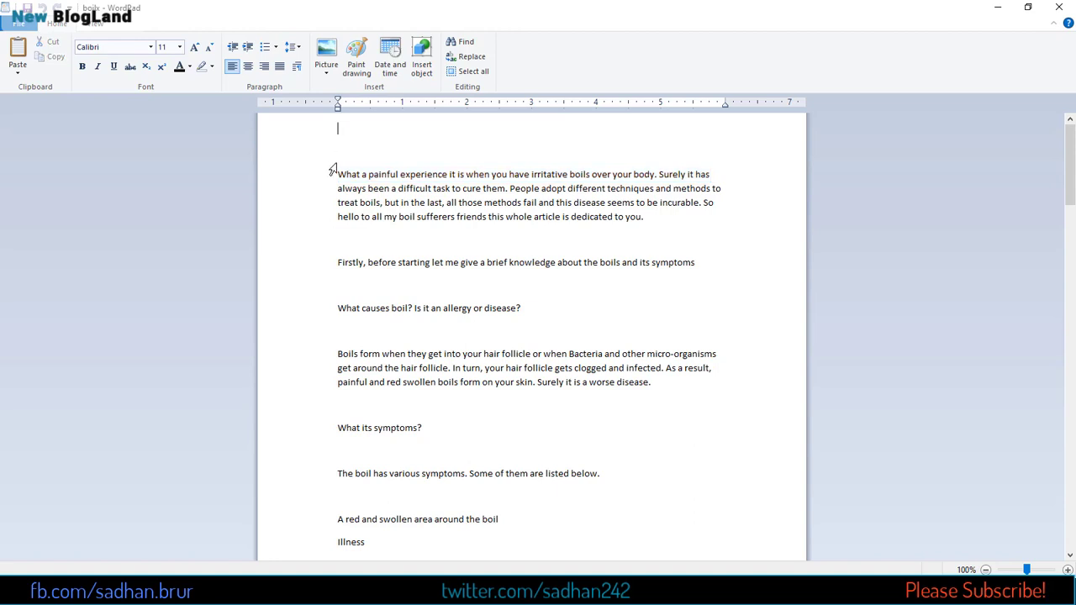
pyautogui.moveTo(338, 174); pyautogui.dragTo(648, 498)
pyautogui.scroll(-20, 667, 367)
pyautogui.scroll(-12, 666, 377)
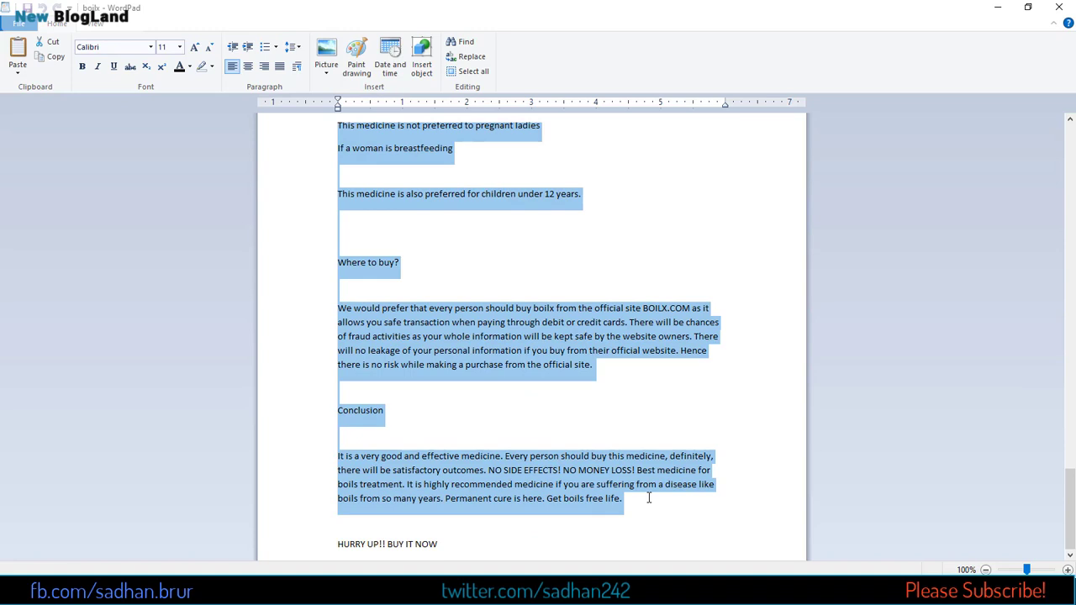
pyautogui.rightClick(401, 202)
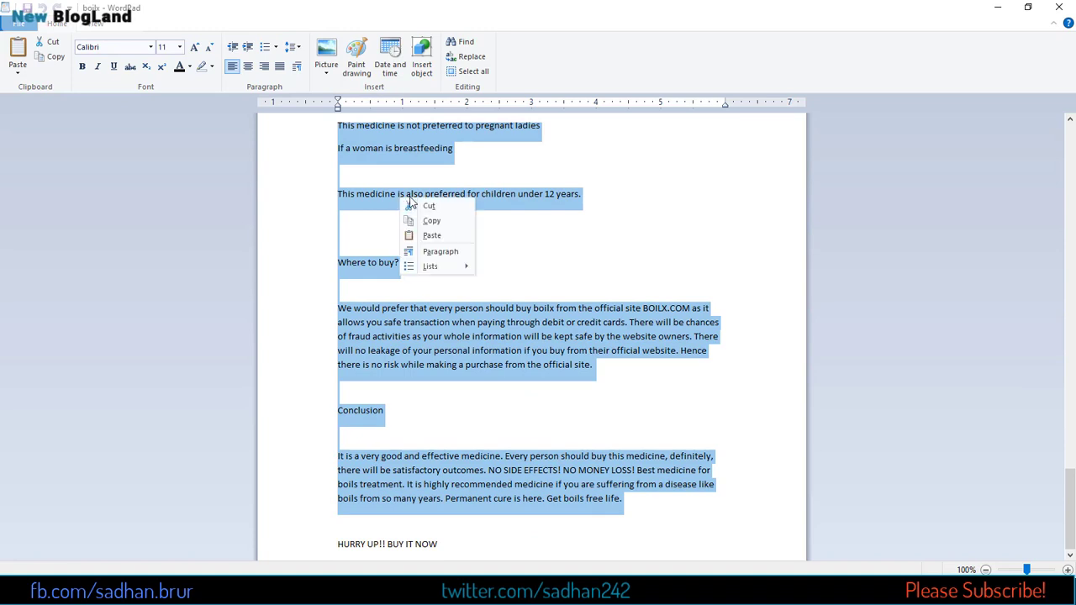
pyautogui.click(447, 224)
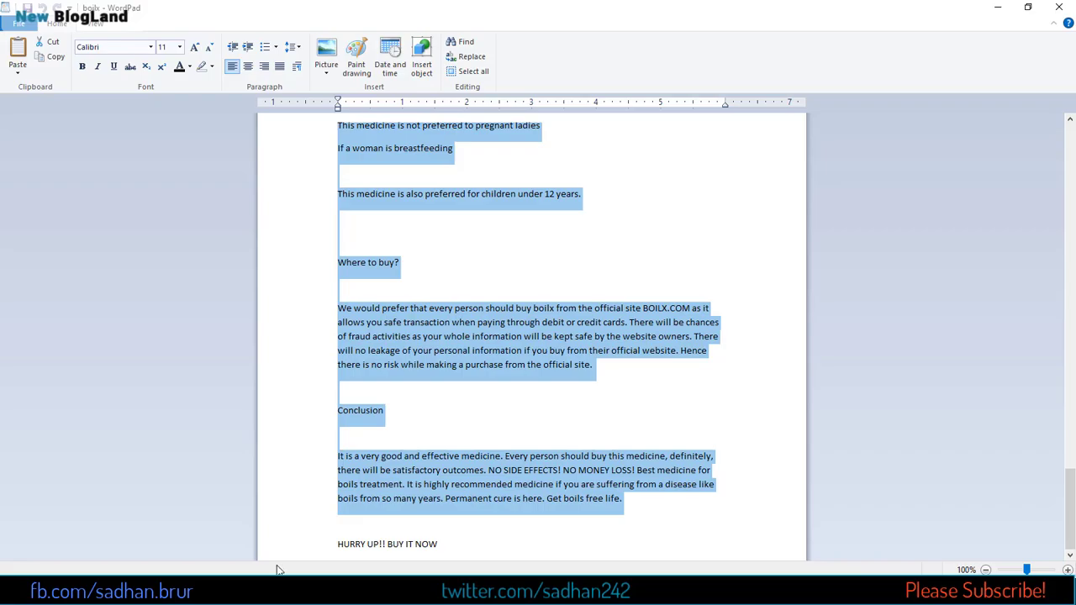
pyautogui.hotkey('alt', 'Tab')
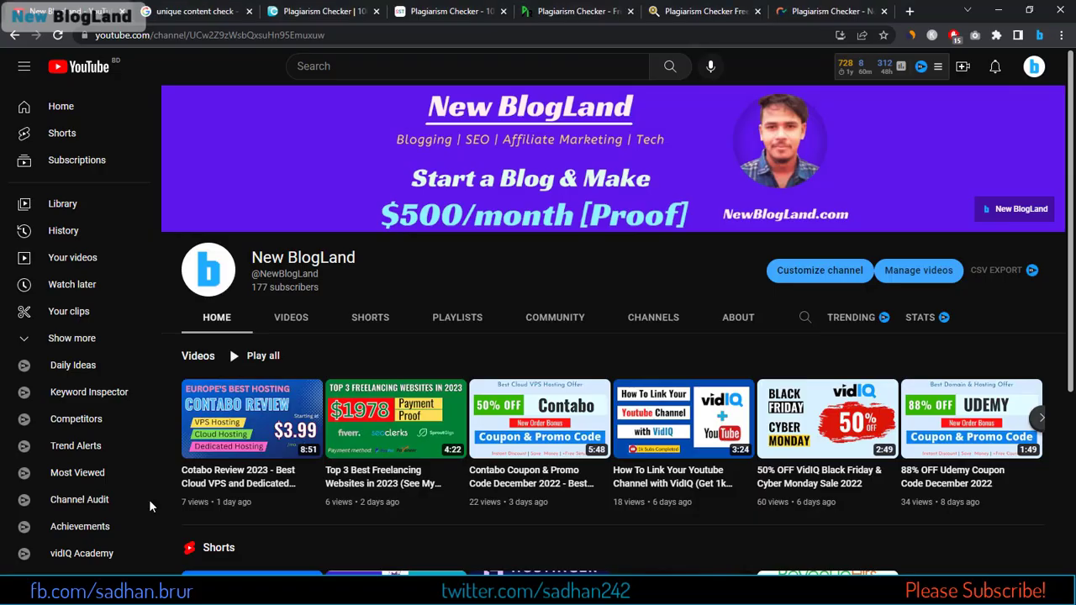
# - Search Google again for 'unique content check', open the Duplichecker result, then return to the results
pyautogui.click(187, 11)
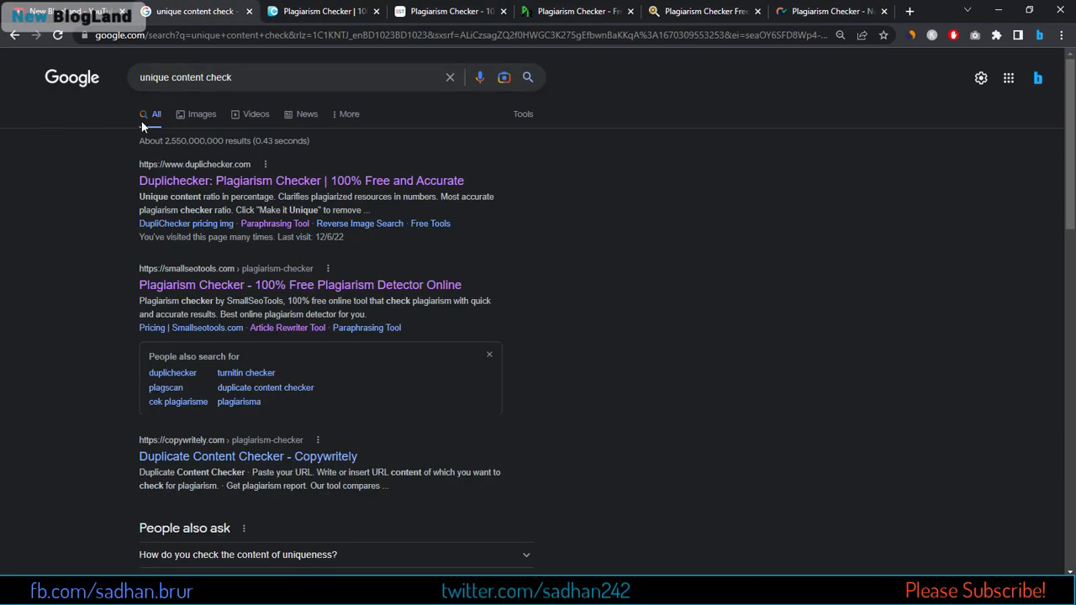
pyautogui.tripleClick(326, 77)
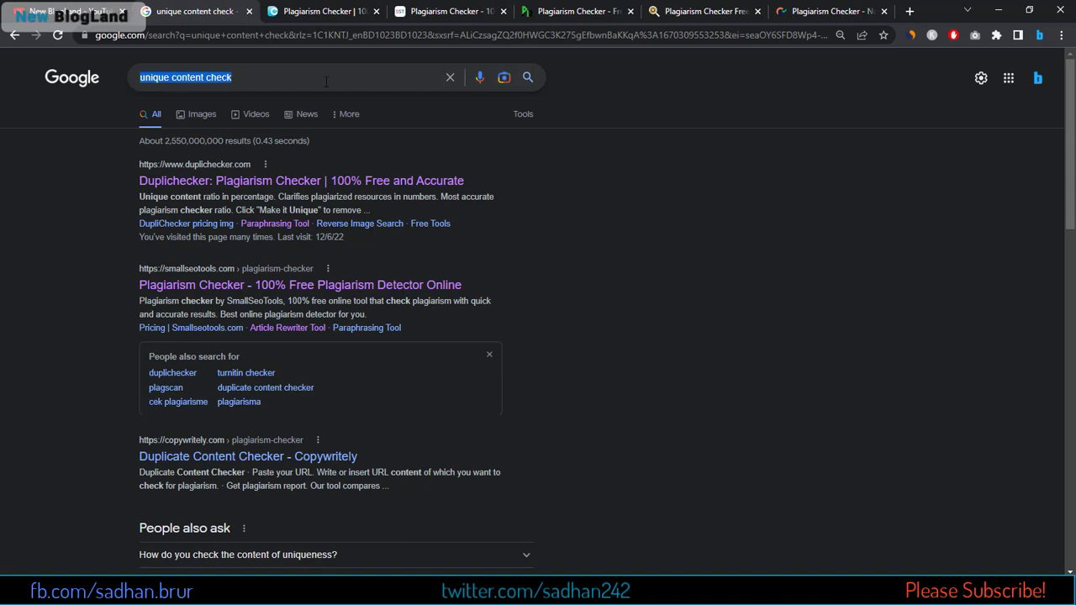
pyautogui.write('uni')
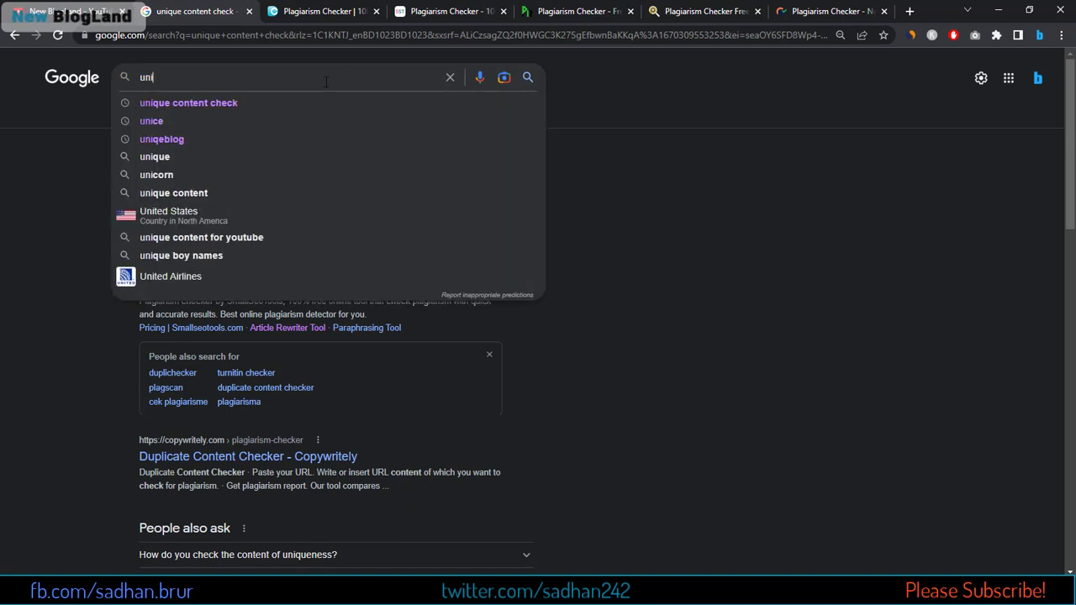
pyautogui.press('Down')
pyautogui.press('Return')
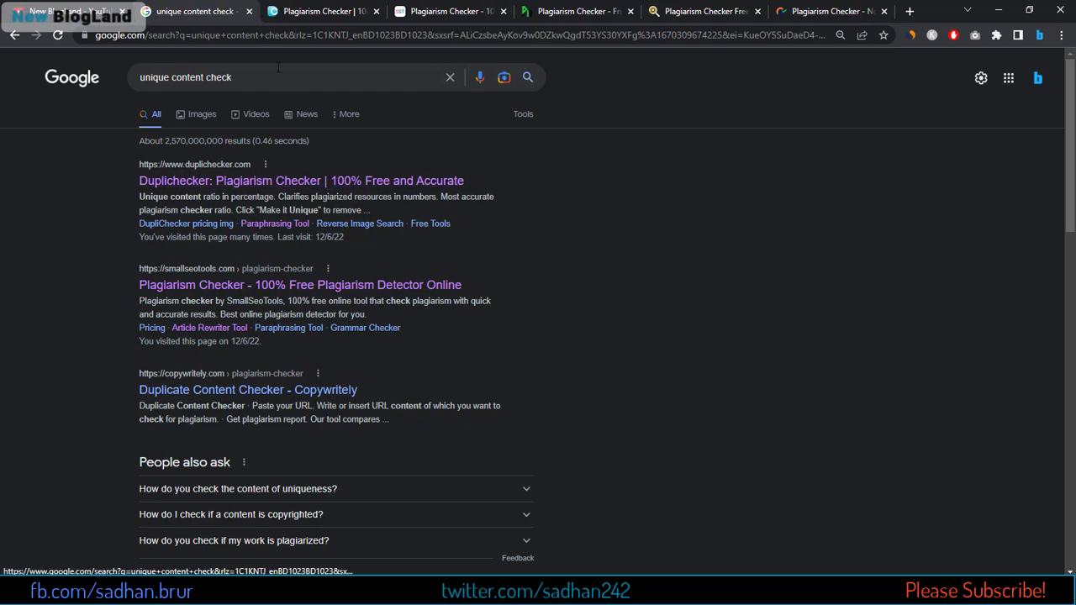
pyautogui.click(296, 183)
pyautogui.hotkey('alt', 'Left')
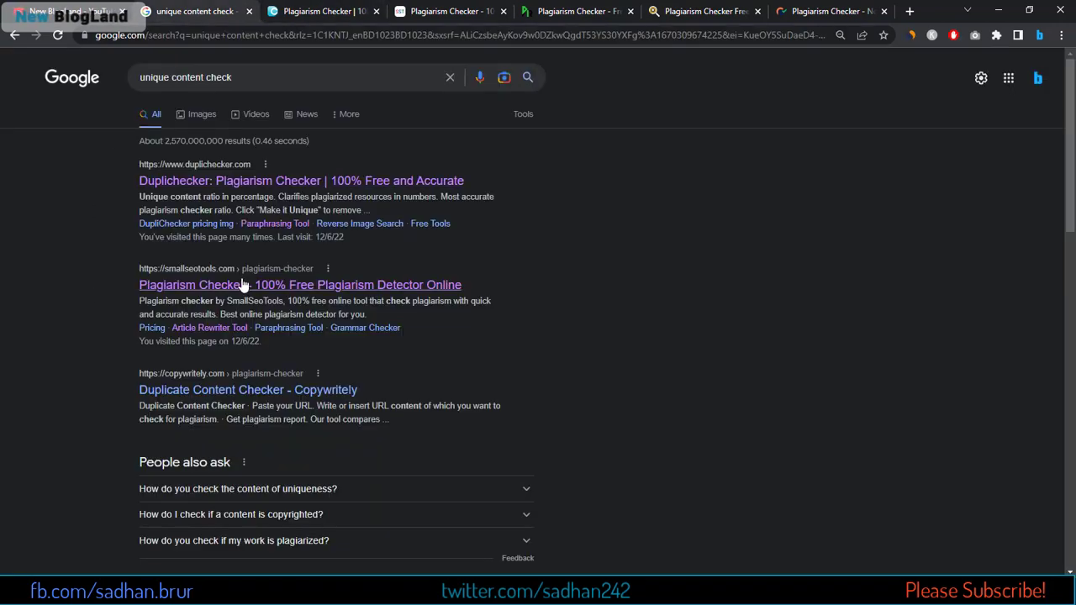
pyautogui.click(445, 11)
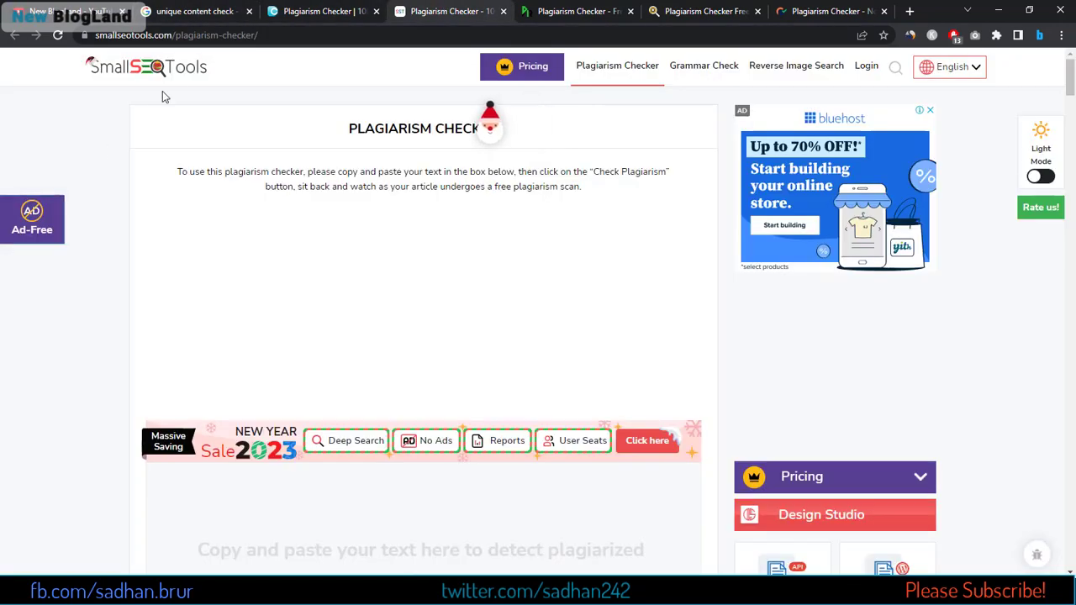
pyautogui.click(172, 8)
pyautogui.scroll(-3, 82, 232)
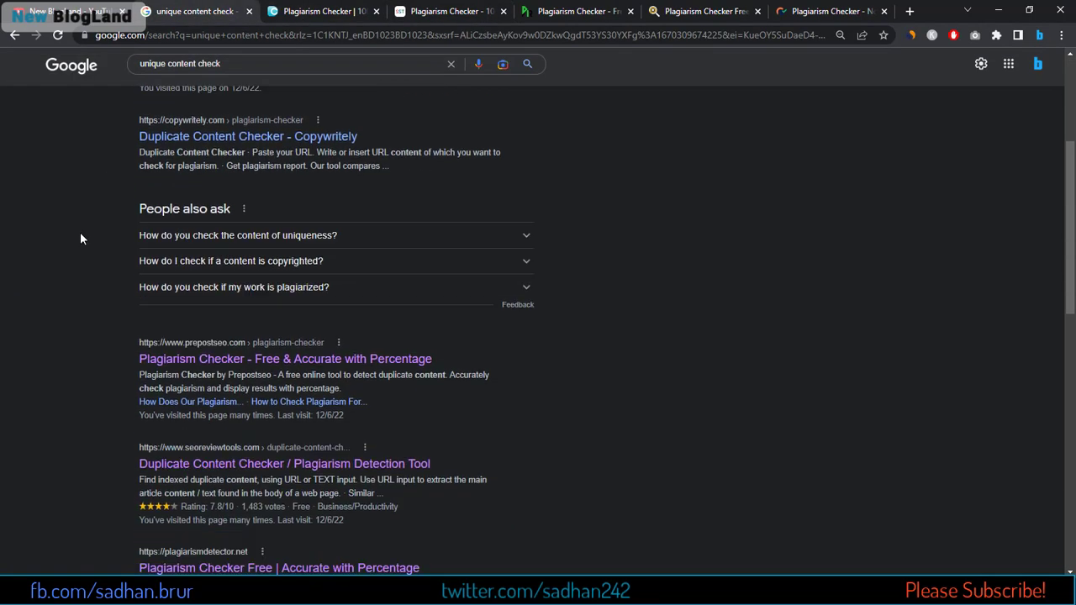
pyautogui.scroll(-2, 74, 236)
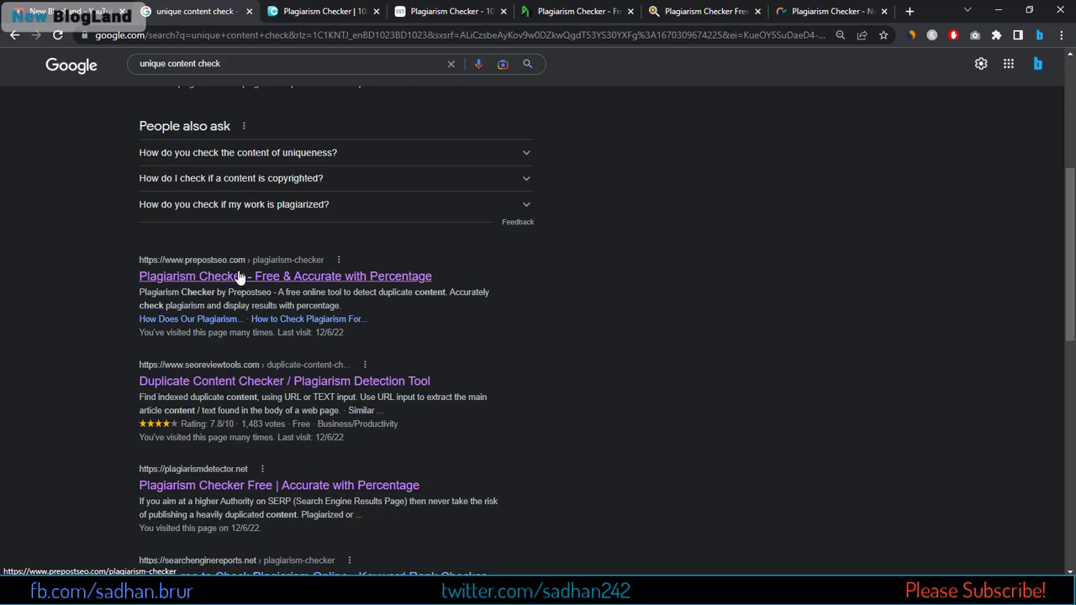
pyautogui.click(445, 11)
pyautogui.hotkey('ctrl', 'Tab')
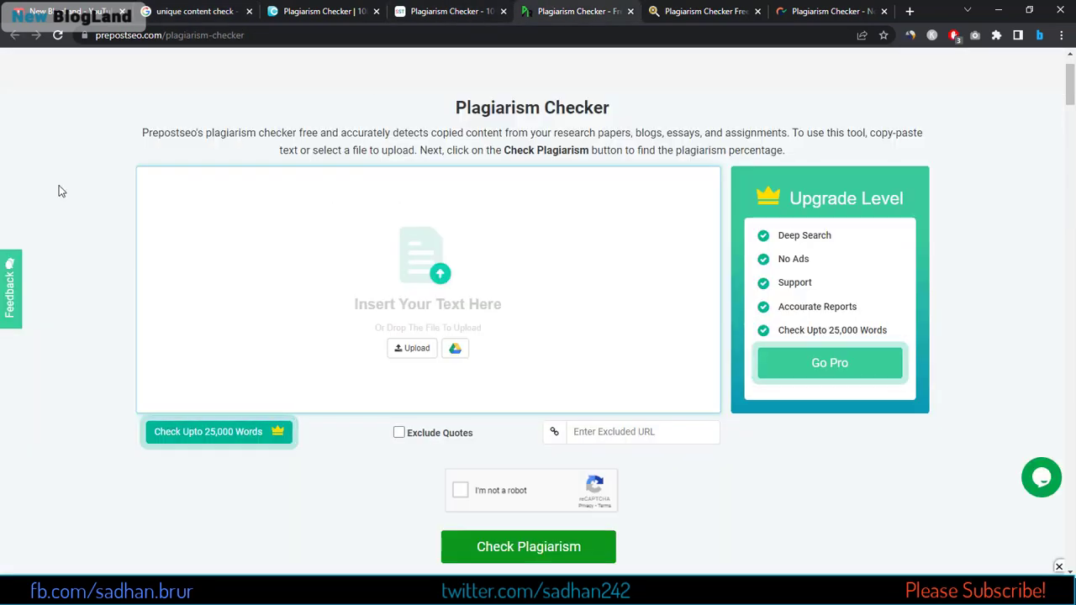
pyautogui.click(189, 11)
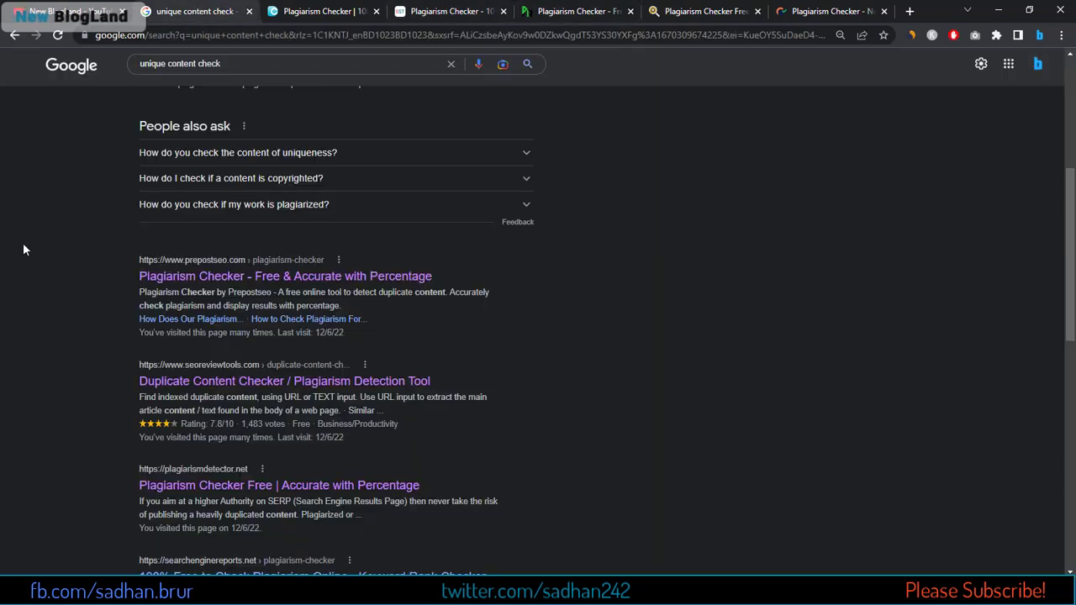
pyautogui.scroll(-2, 55, 248)
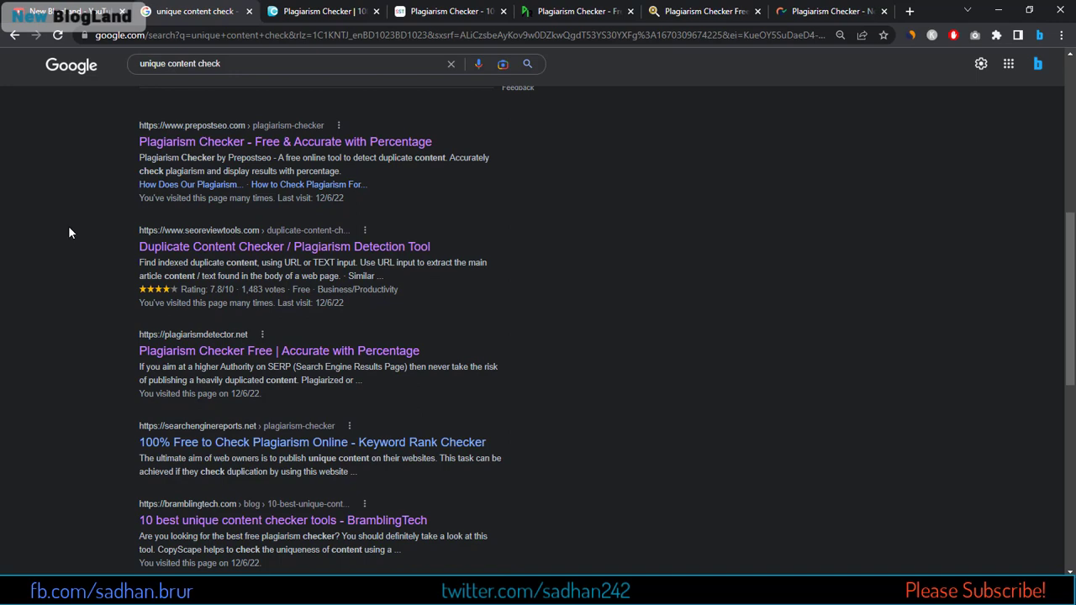
pyautogui.click(663, 8)
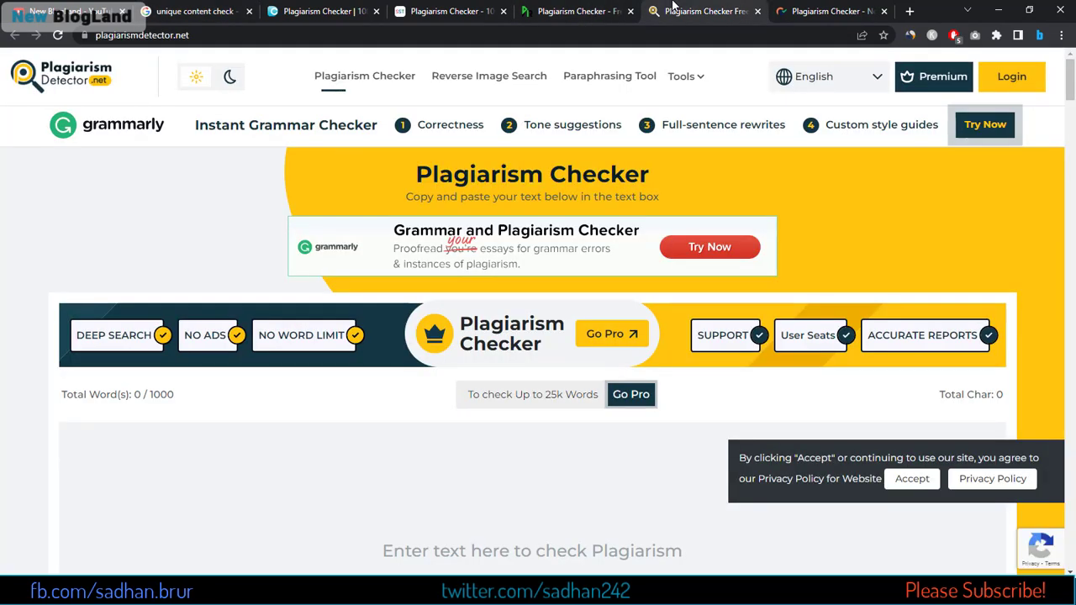
pyautogui.click(189, 11)
pyautogui.scroll(-1, 94, 251)
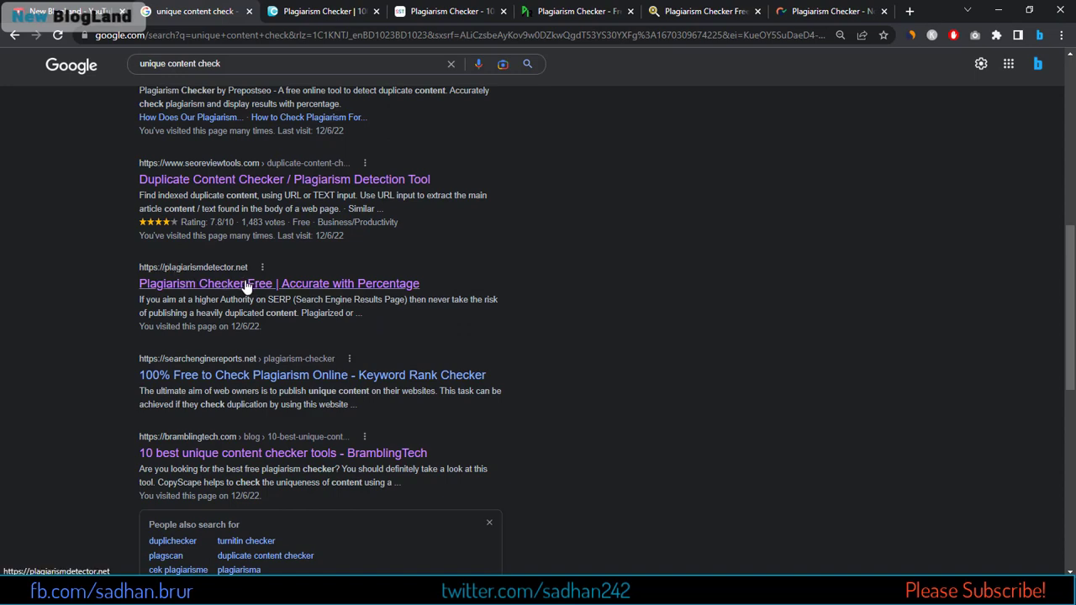
pyautogui.scroll(-3, 50, 239)
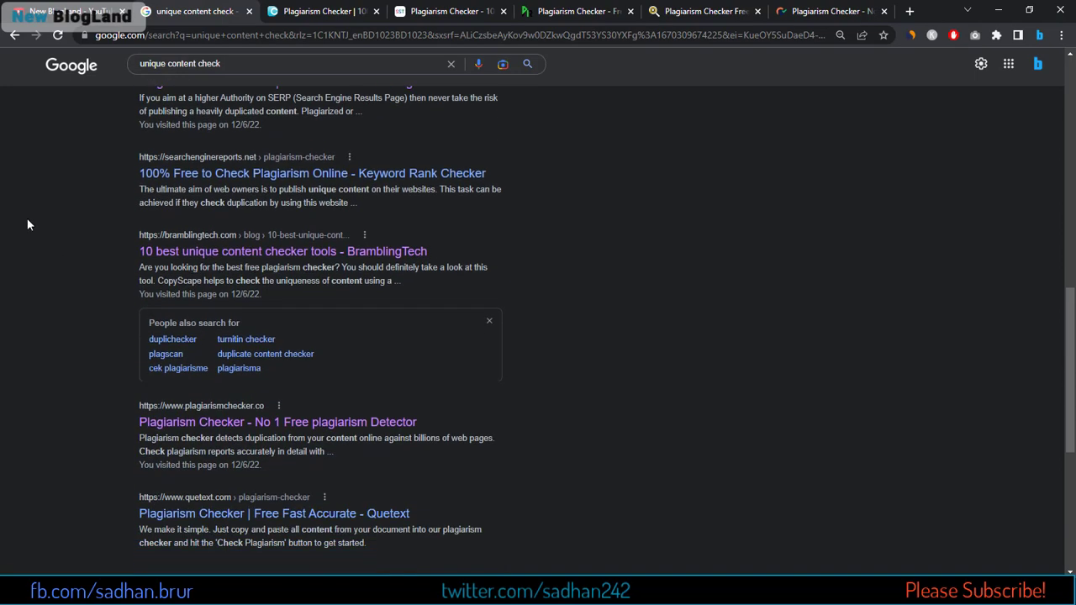
pyautogui.click(823, 10)
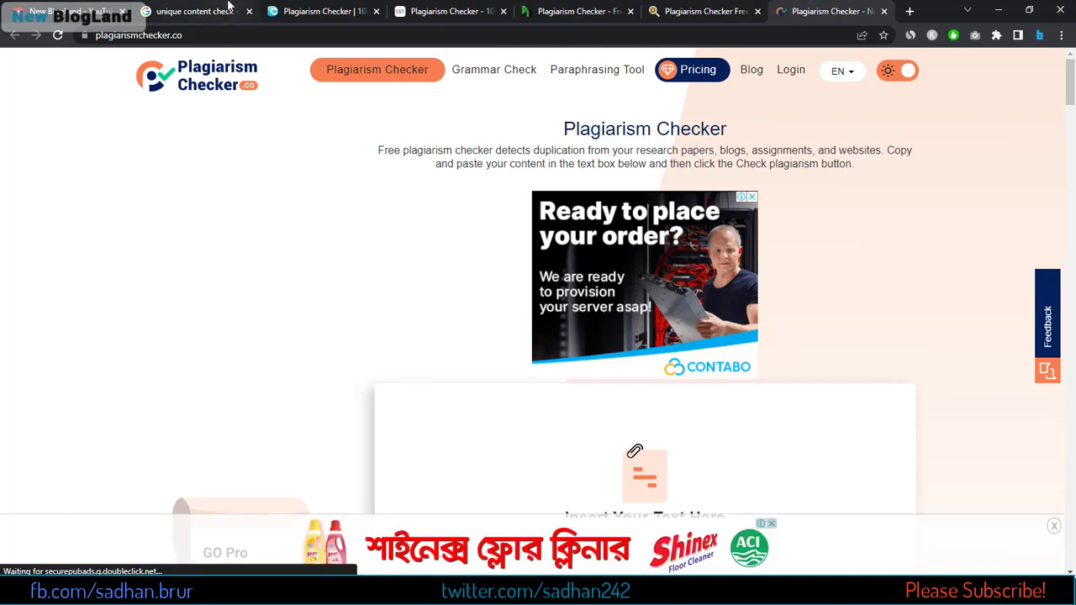
pyautogui.click(229, 6)
pyautogui.scroll(-2, 46, 208)
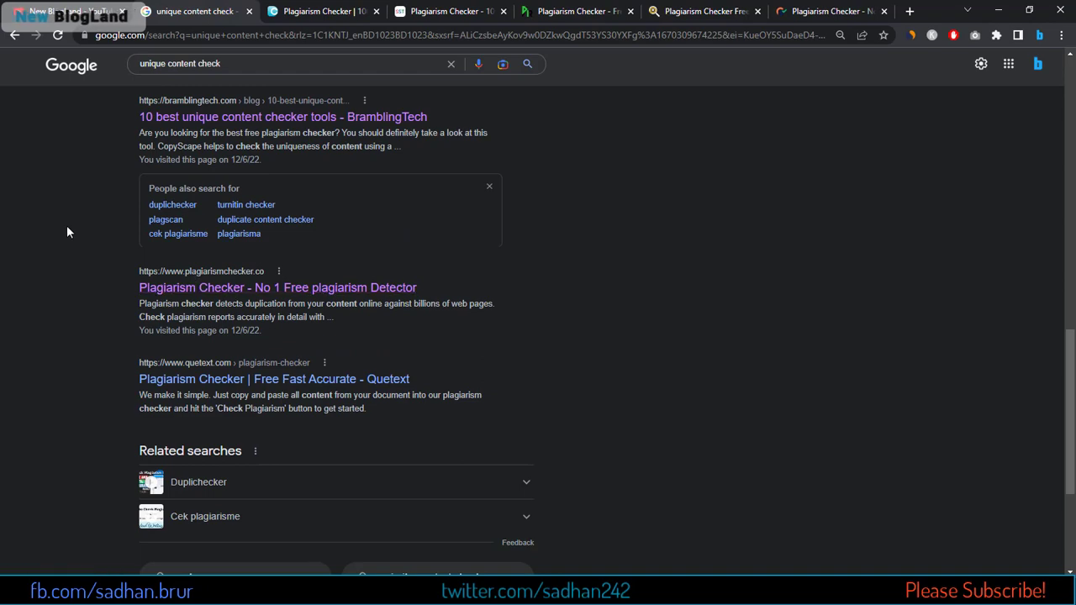
pyautogui.scroll(-2, 64, 236)
pyautogui.scroll(1, 61, 248)
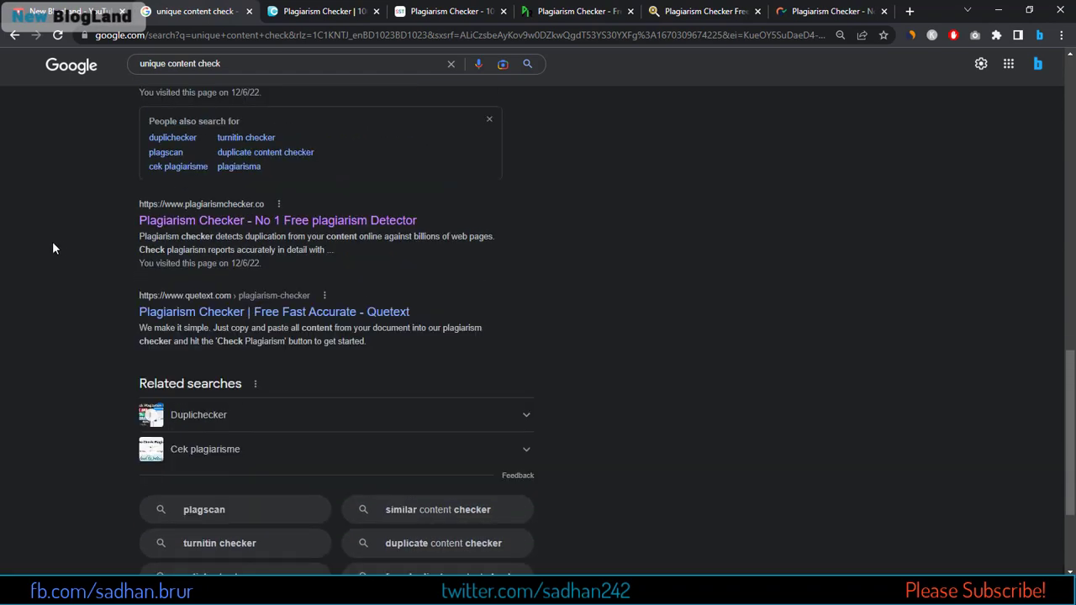
pyautogui.scroll(-2, 55, 240)
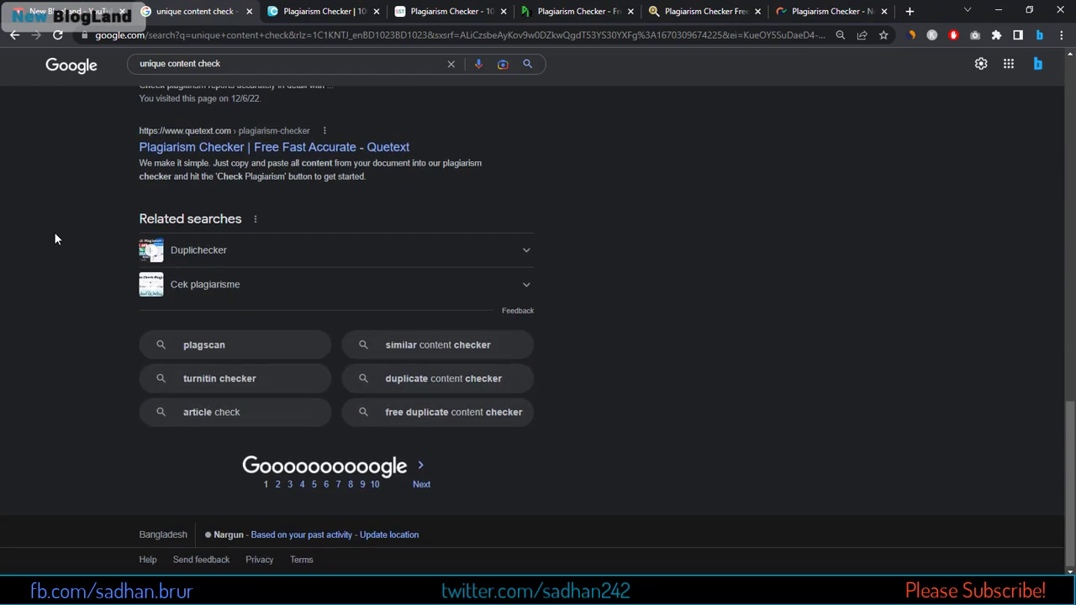
pyautogui.scroll(2, 54, 240)
pyautogui.scroll(6, 54, 239)
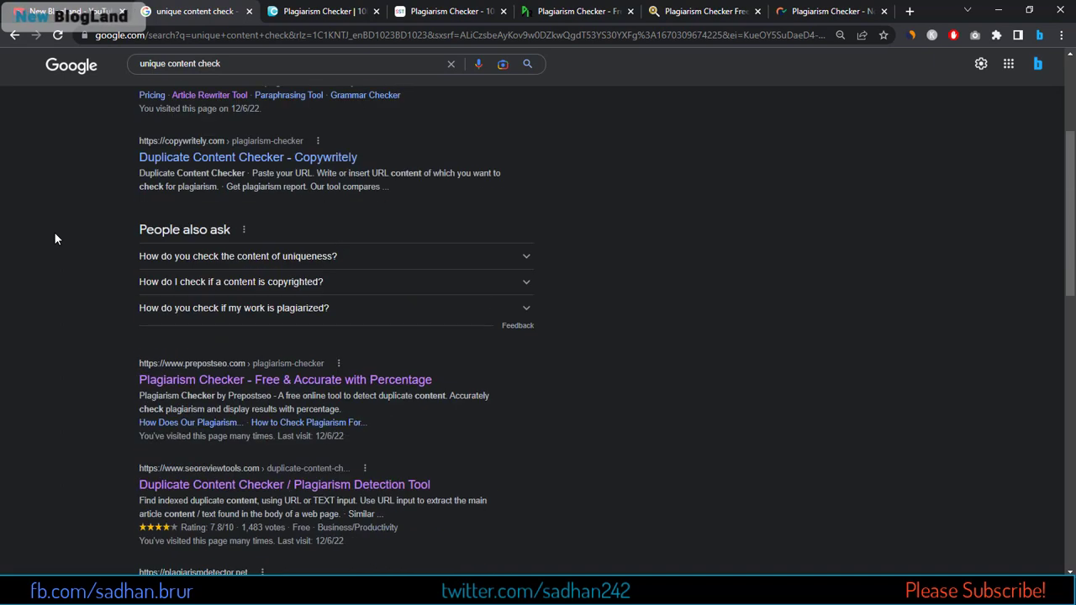
pyautogui.scroll(3, 55, 239)
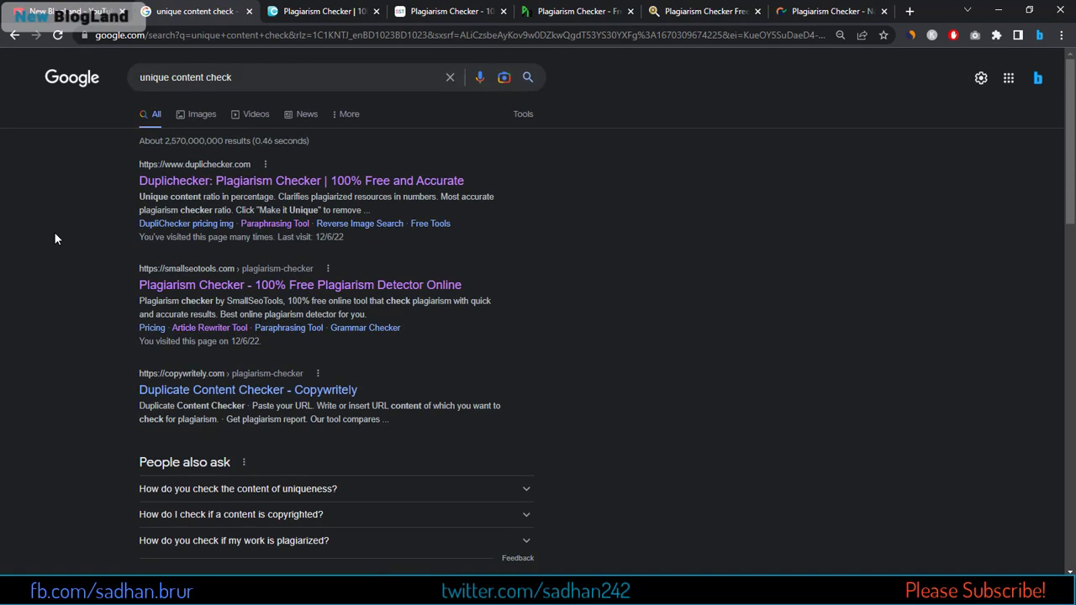
# - Cycle through the open plagiarism checker tabs and settle on the Dupli Checker page
pyautogui.click(329, 13)
pyautogui.click(450, 11)
pyautogui.click(578, 11)
pyautogui.click(679, 8)
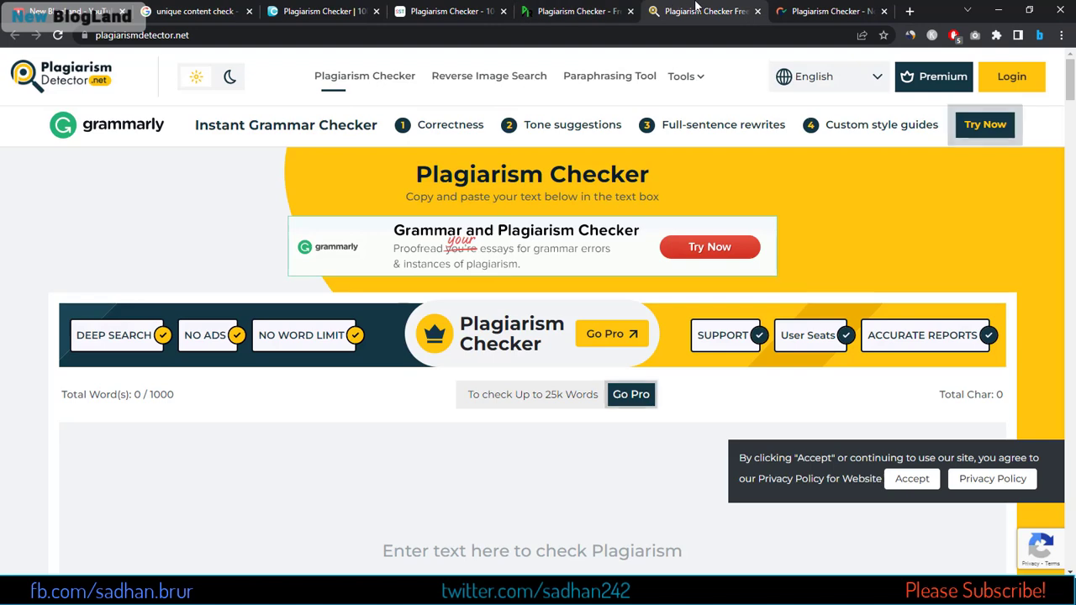
pyautogui.click(807, 10)
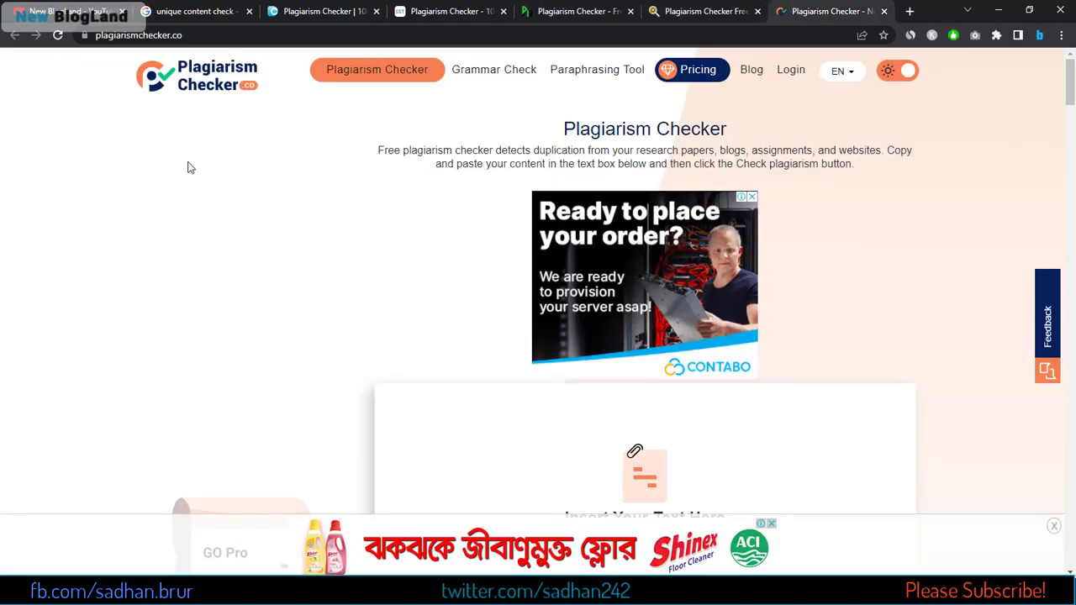
pyautogui.scroll(-3, 189, 168)
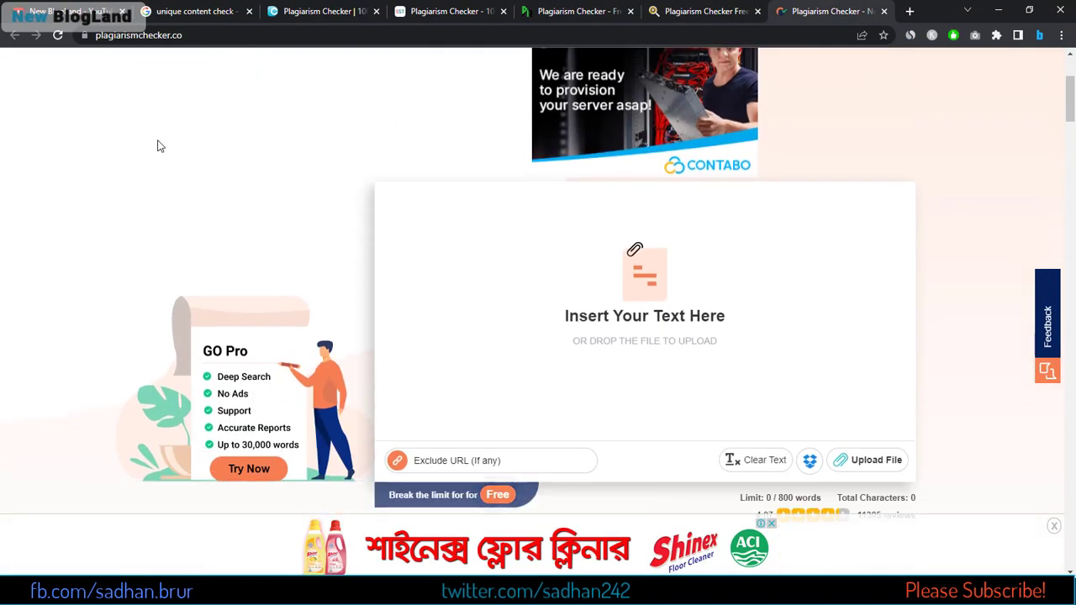
pyautogui.click(328, 11)
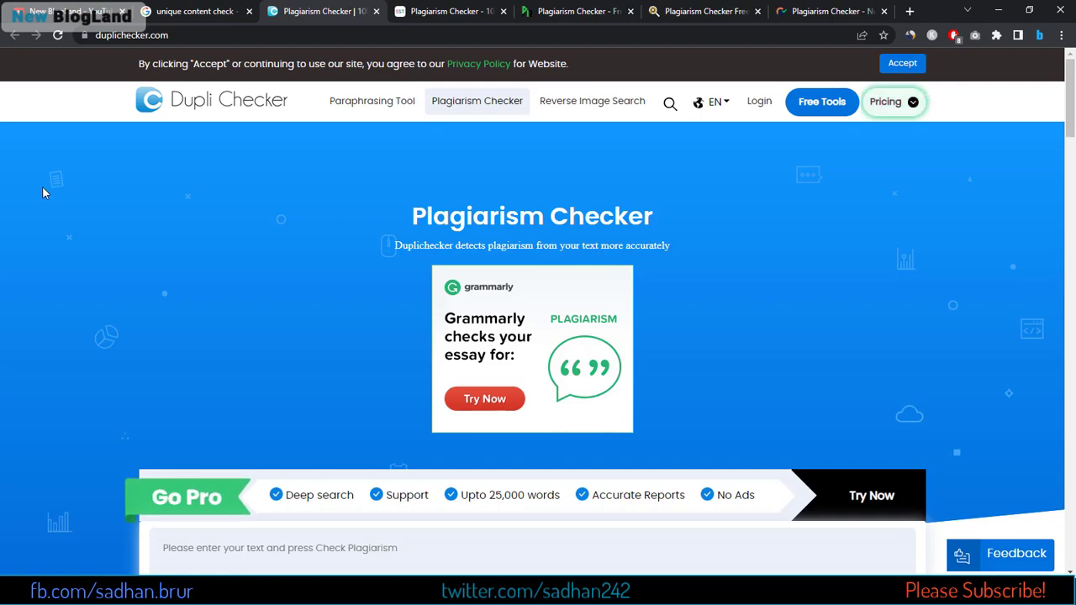
# - Paste the copied article into Duplichecker's text box, totalling 746 of the 1000-word limit
pyautogui.scroll(-5, 42, 187)
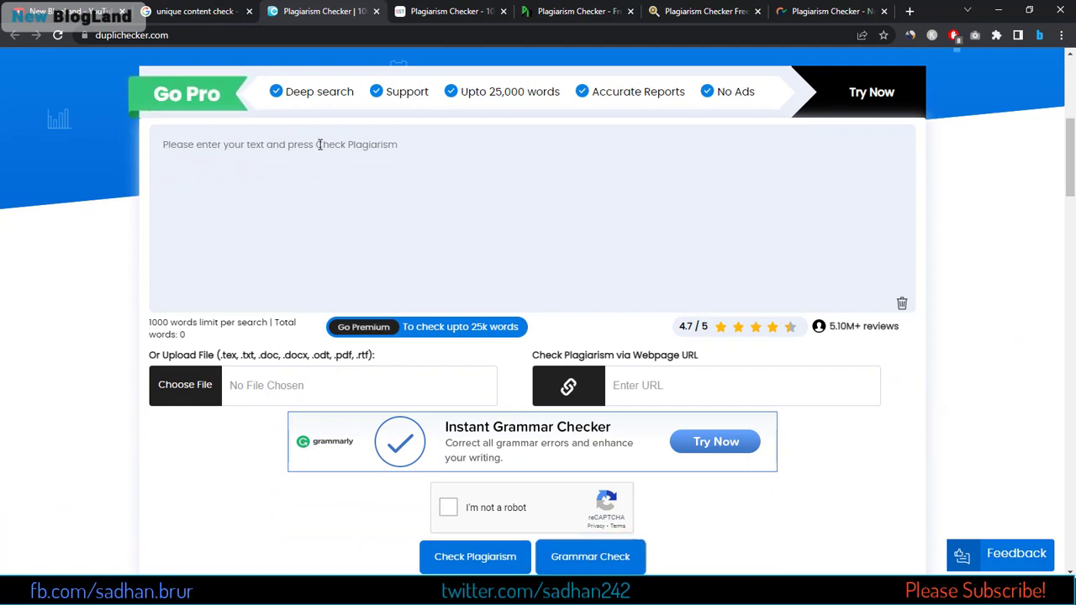
pyautogui.click(319, 145)
pyautogui.hotkey('ctrl', 'v')
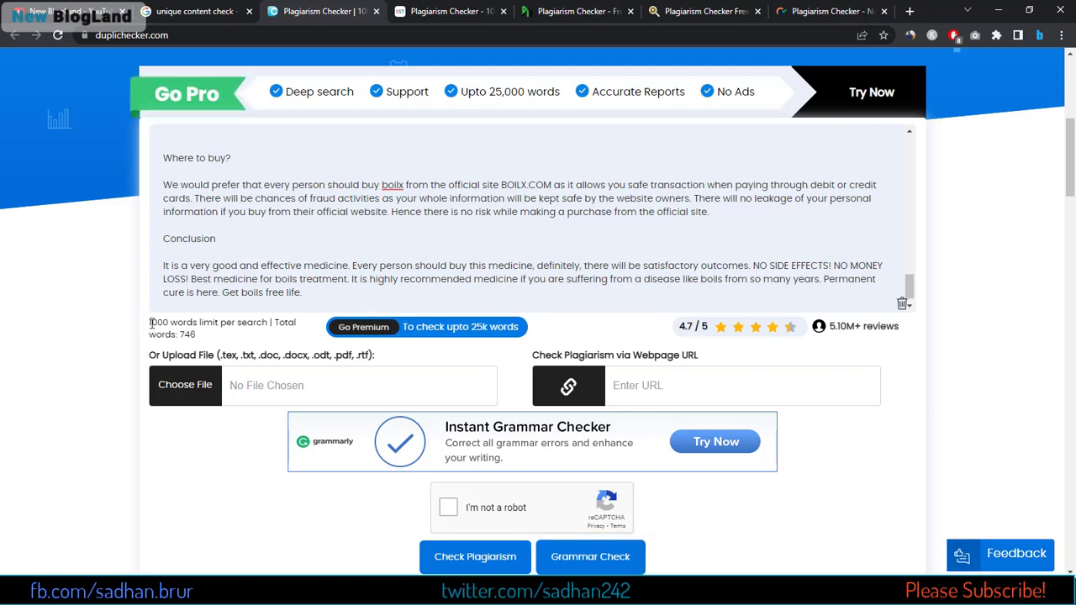
pyautogui.moveTo(151, 323); pyautogui.dragTo(222, 323)
# - Tick the 'I'm not a robot' reCAPTCHA box and submit Check Plagiarism for the 746-word article
pyautogui.click(62, 227)
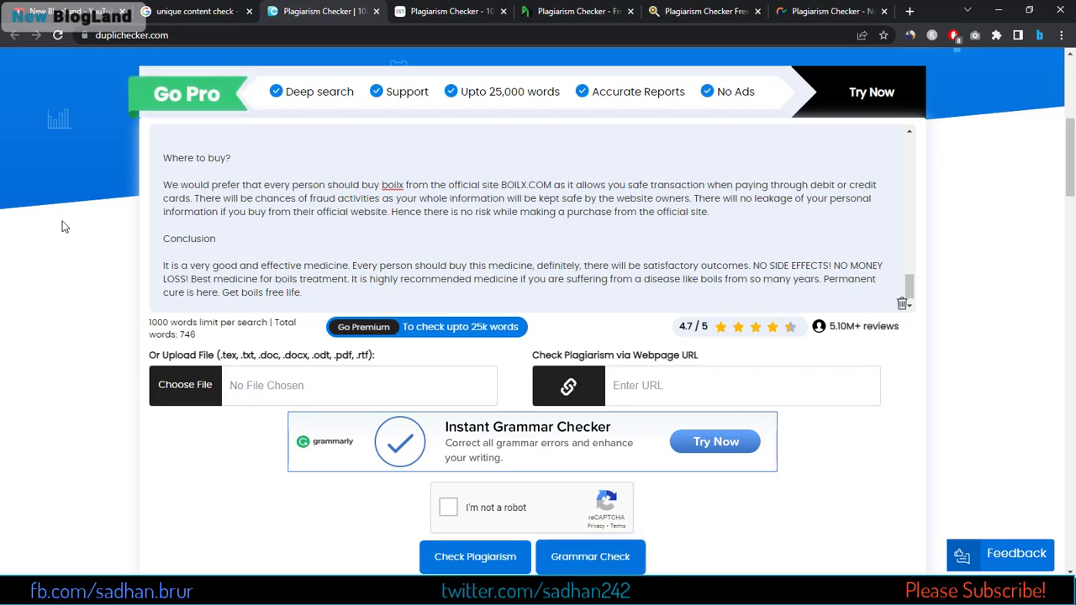
pyautogui.scroll(1, 66, 217)
pyautogui.scroll(-1, 65, 217)
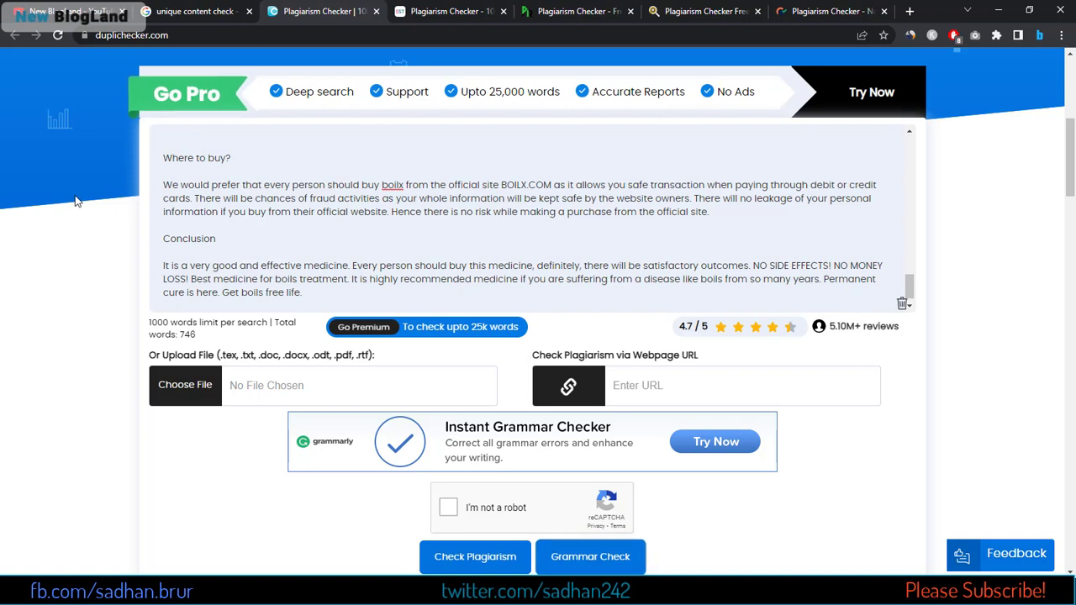
pyautogui.scroll(-1, 73, 197)
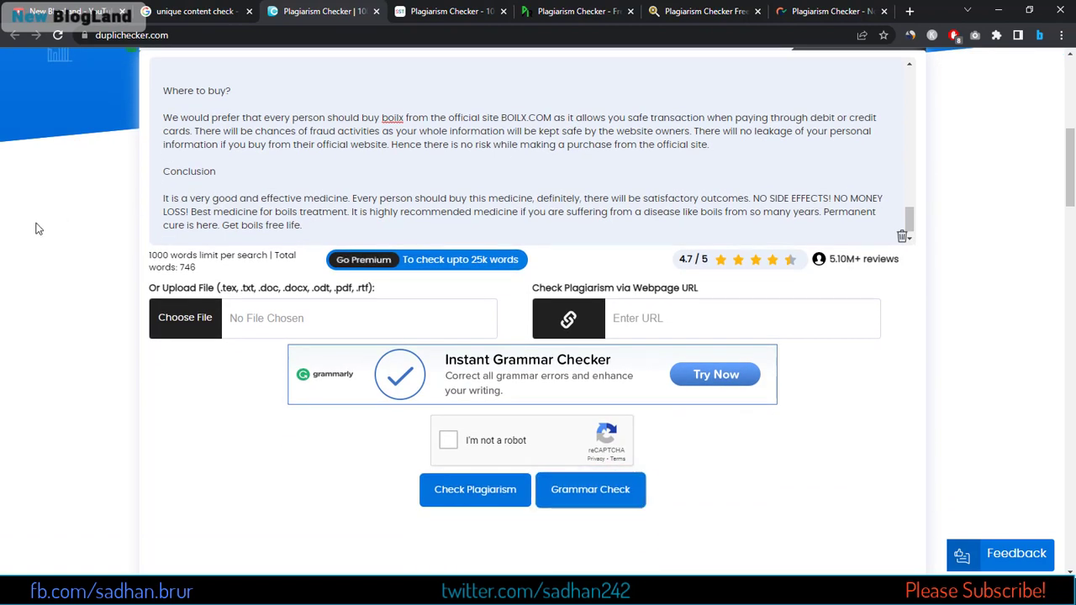
pyautogui.click(471, 444)
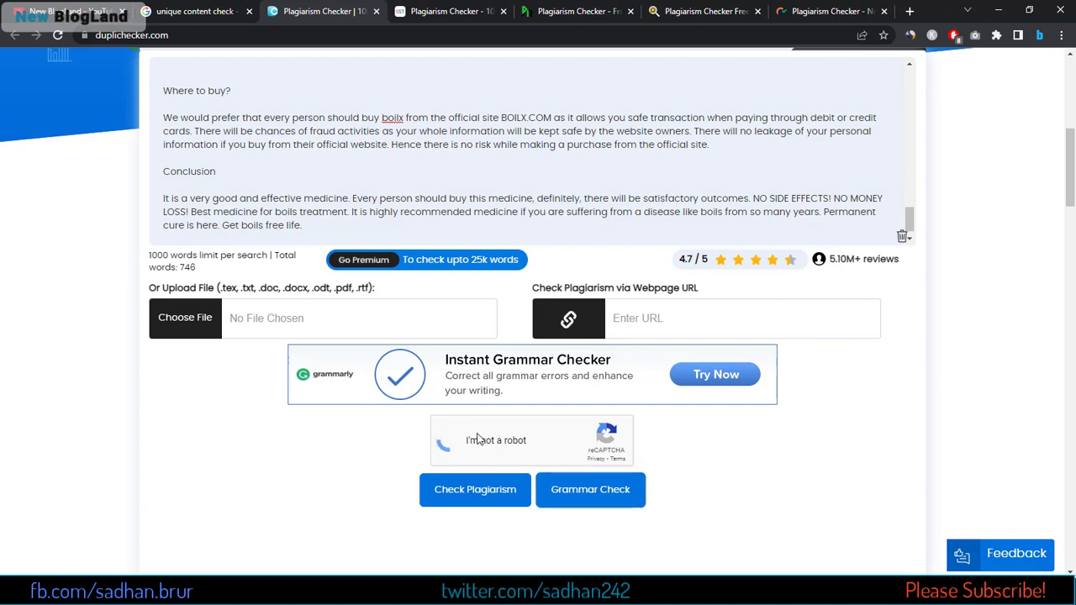
pyautogui.click(478, 496)
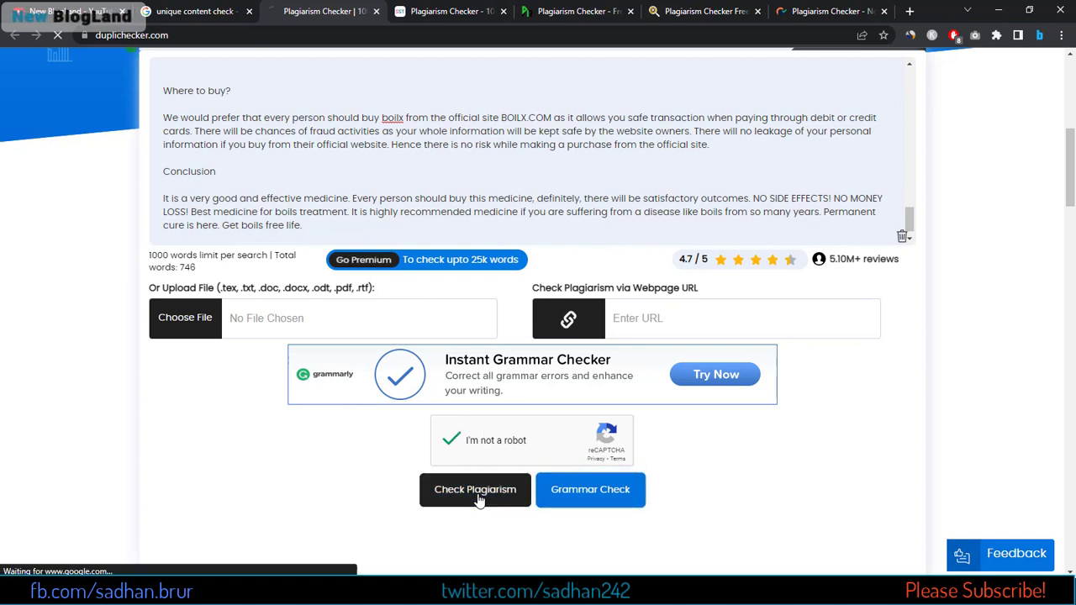